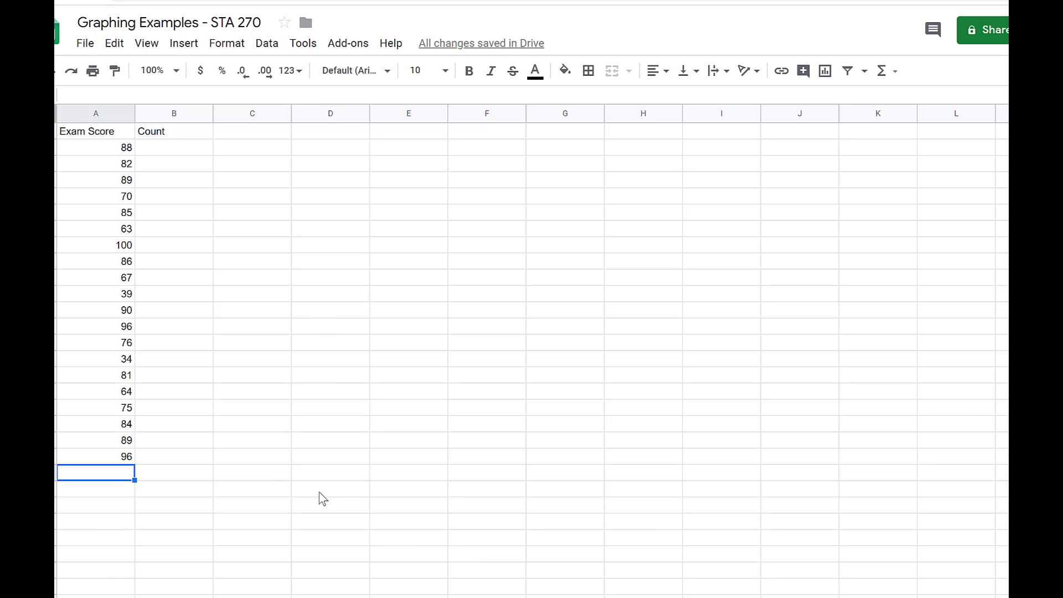
# Step: Sort the exam scores in A2:A21 by column A in ascending order, without a header row
pyautogui.moveTo(109, 150); pyautogui.dragTo(96, 469)
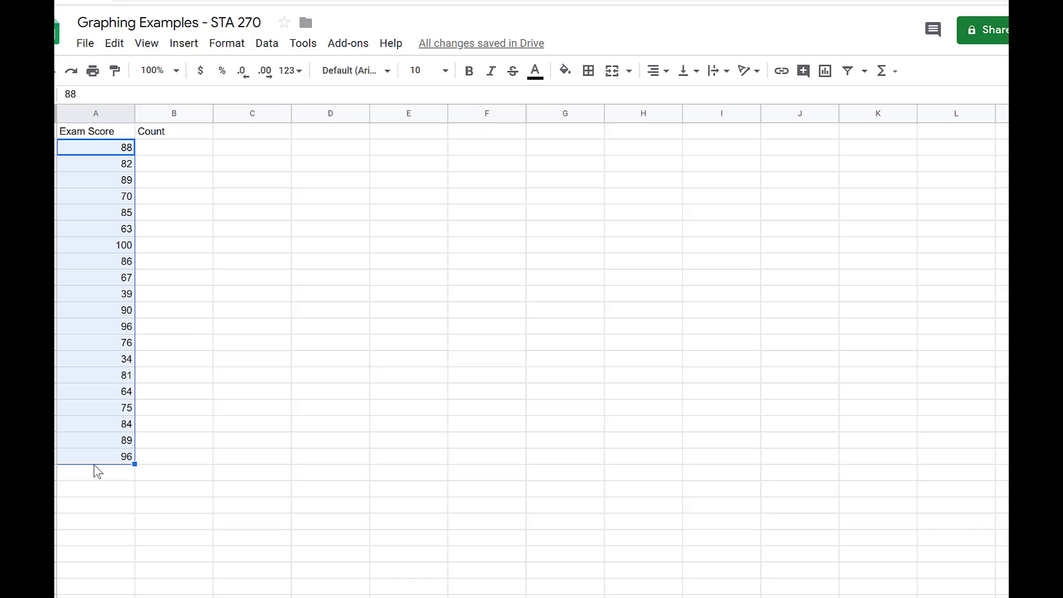
pyautogui.rightClick(109, 266)
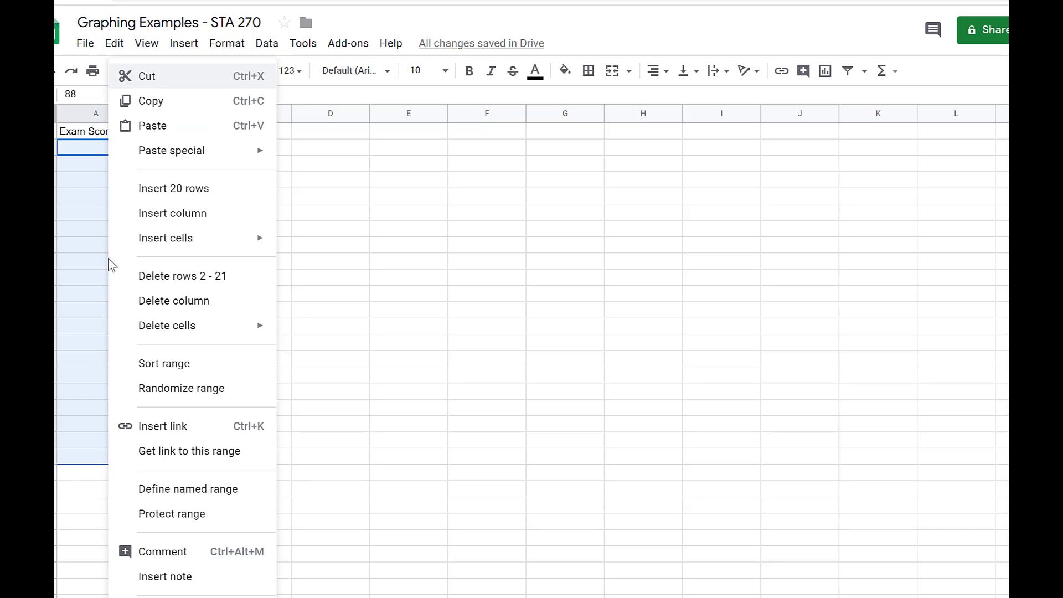
pyautogui.click(169, 366)
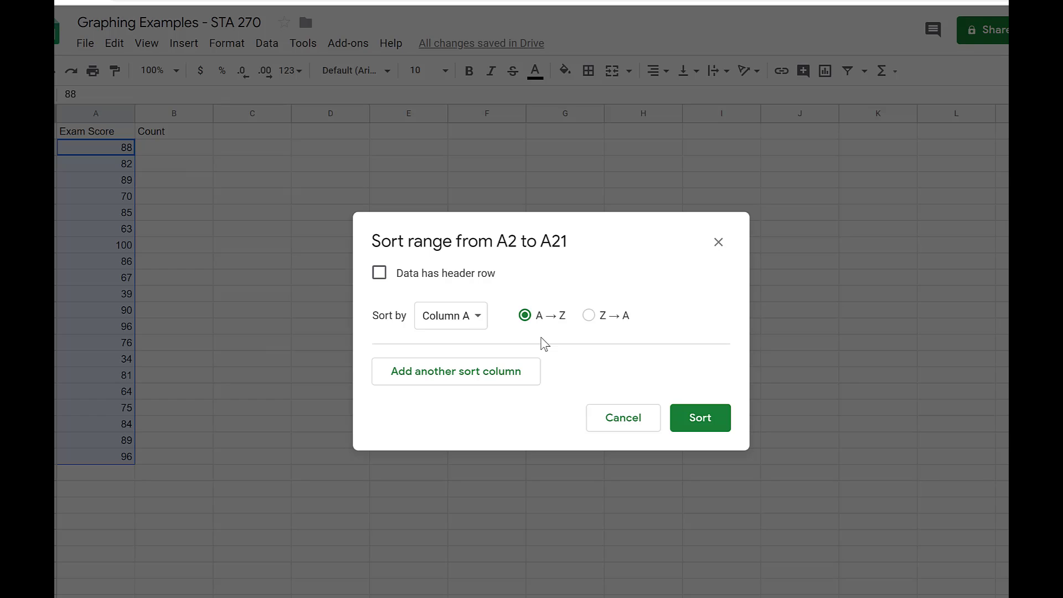
pyautogui.click(701, 419)
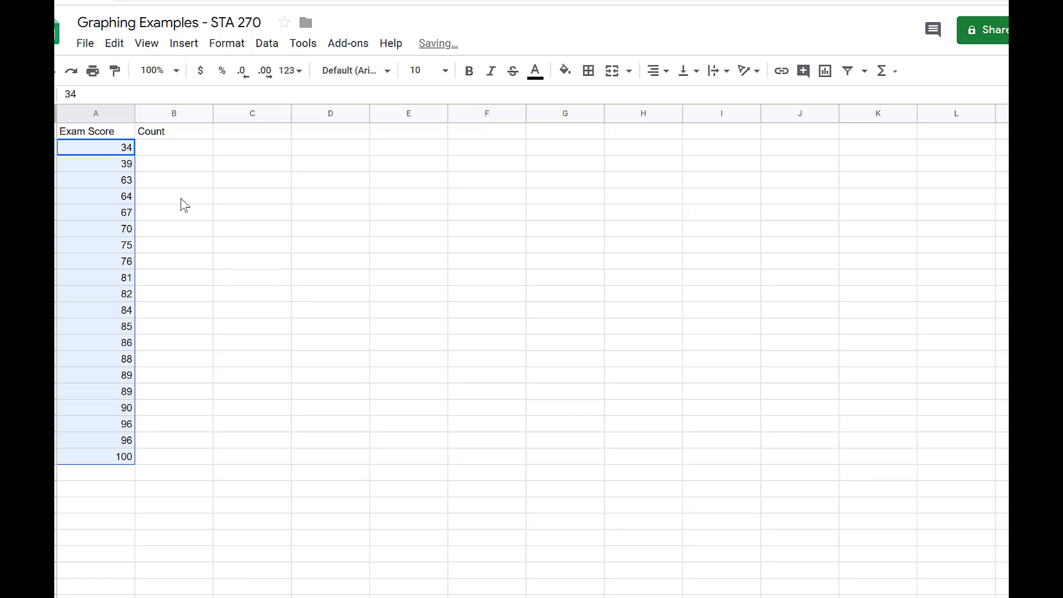
# Step: Enter a count of 1 in each Count cell from B2 to B15, beside the scores 34 through 88
pyautogui.click(182, 152)
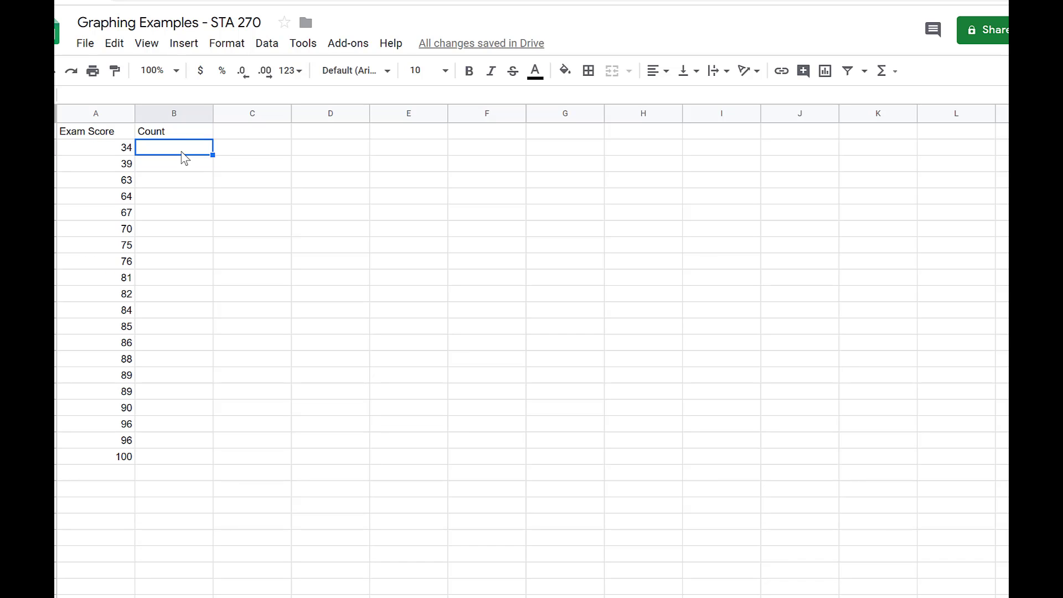
pyautogui.write('1')
pyautogui.press('Return')
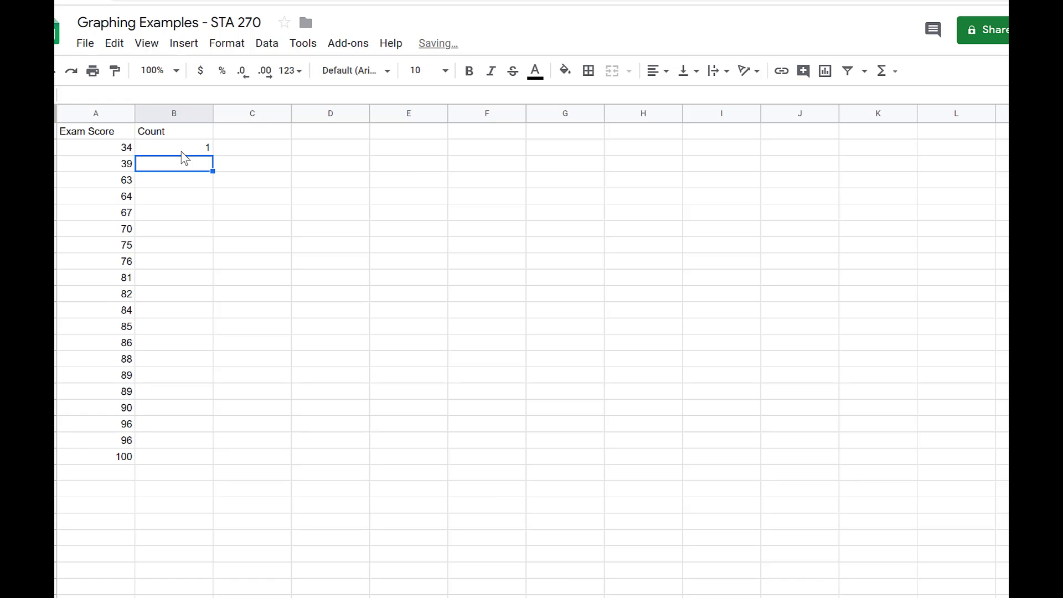
pyautogui.write('1')
pyautogui.press('Return')
pyautogui.write('1')
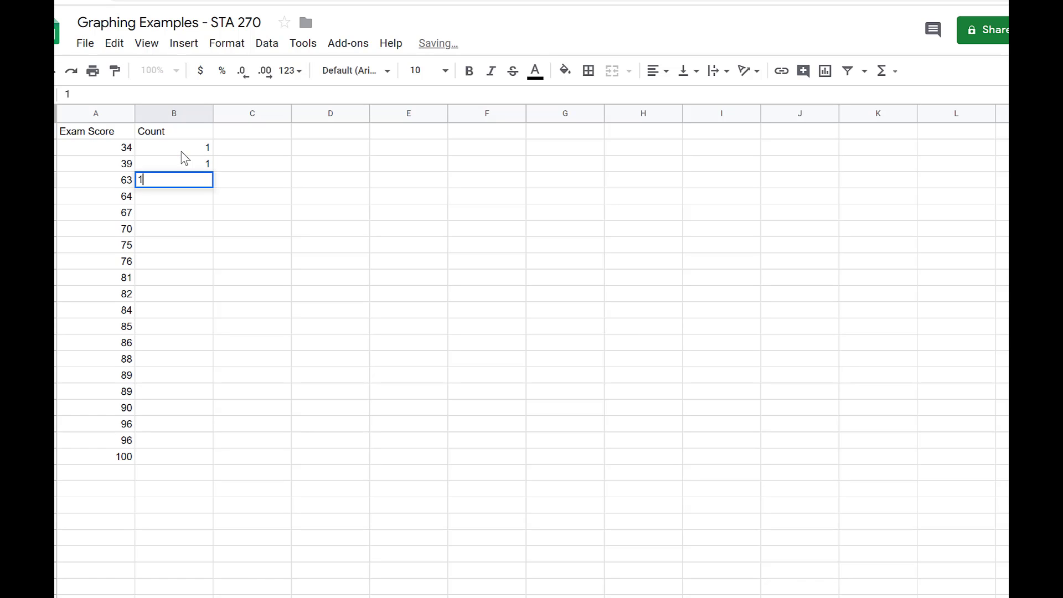
pyautogui.press('Return')
pyautogui.write('1')
pyautogui.press('Return')
pyautogui.write('1')
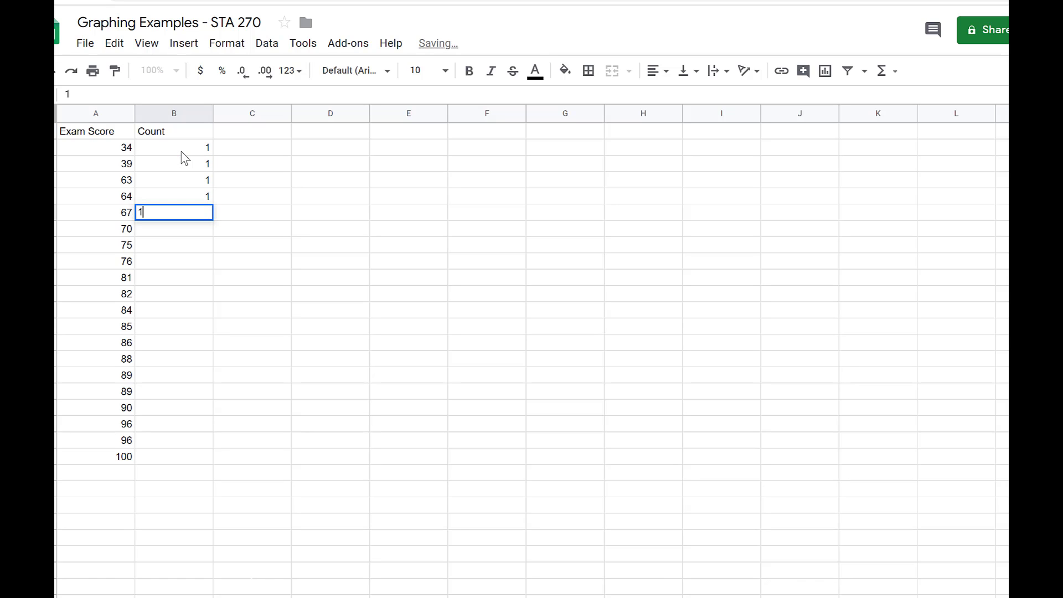
pyautogui.press('Return')
pyautogui.write('1')
pyautogui.press('Return')
pyautogui.write('1')
pyautogui.press('Return')
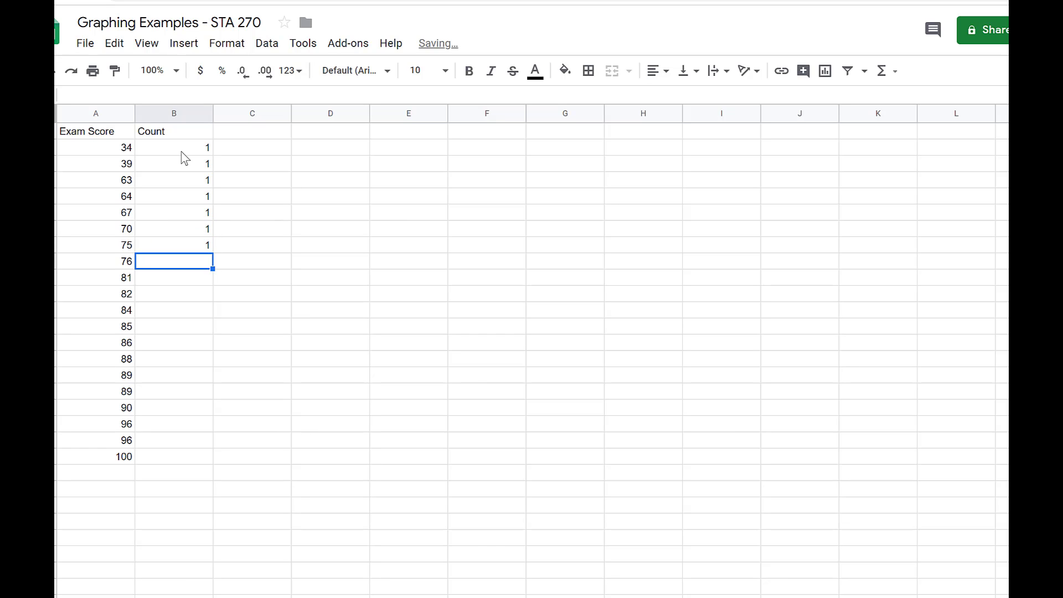
pyautogui.write('1')
pyautogui.press('Return')
pyautogui.write('1')
pyautogui.press('Return')
pyautogui.write('1')
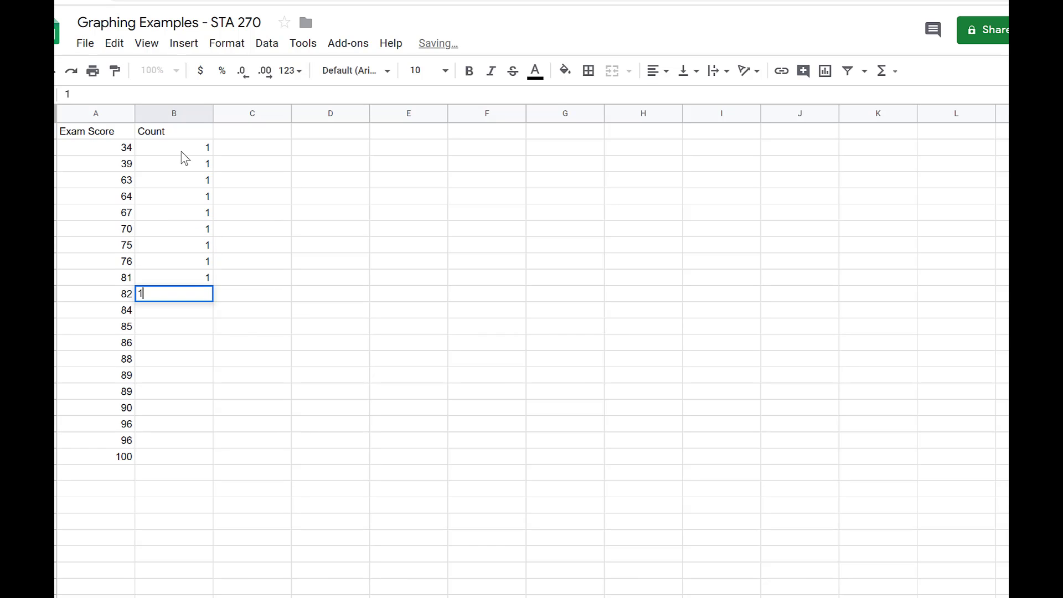
pyautogui.press('Return')
pyautogui.write('1')
pyautogui.press('Return')
pyautogui.write('1')
pyautogui.press('Return')
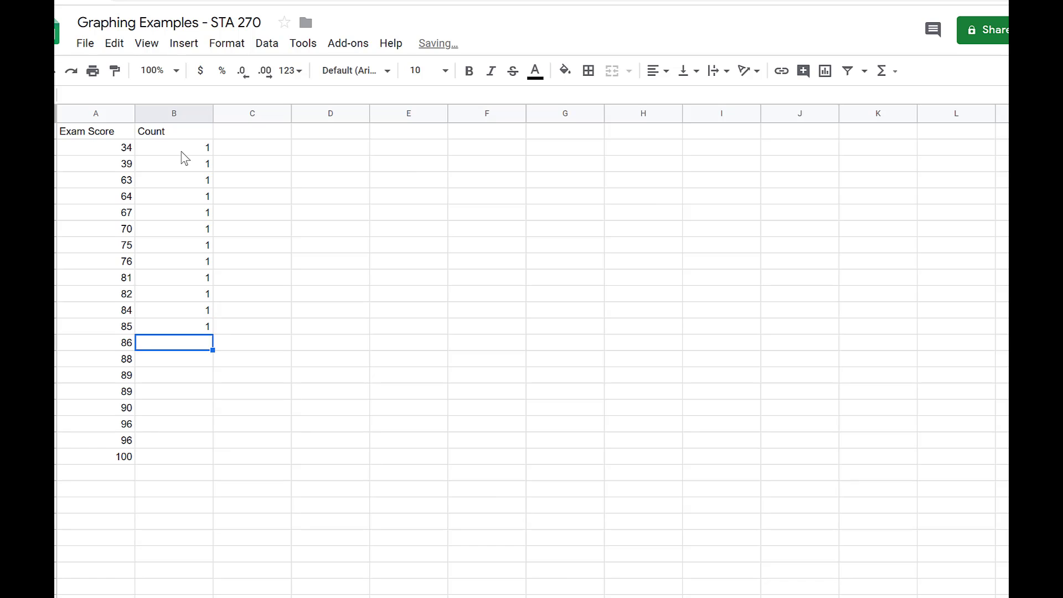
pyautogui.write('1')
pyautogui.press('Return')
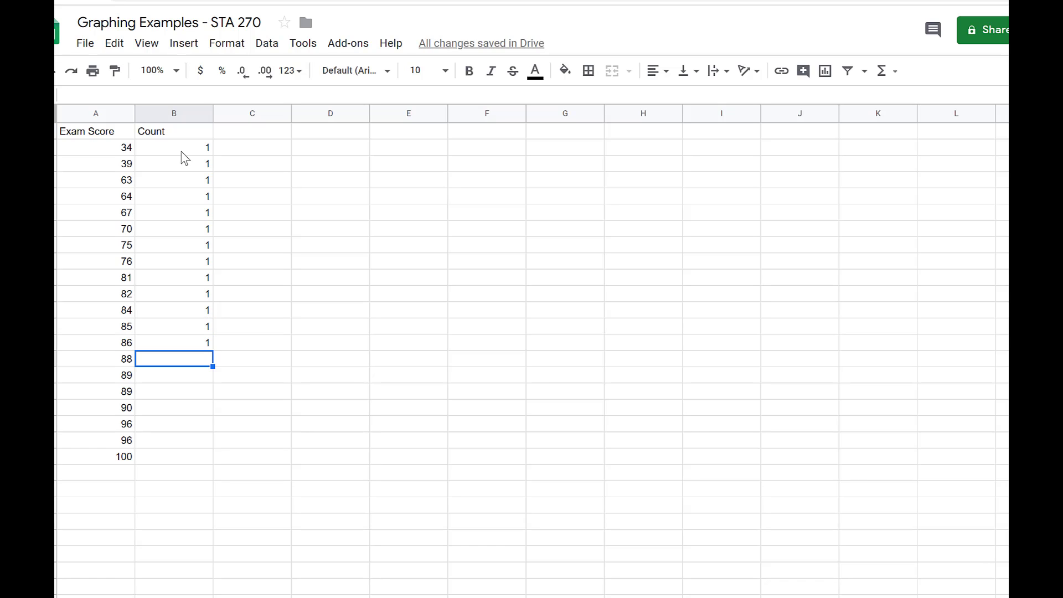
pyautogui.write('1')
pyautogui.press('Return')
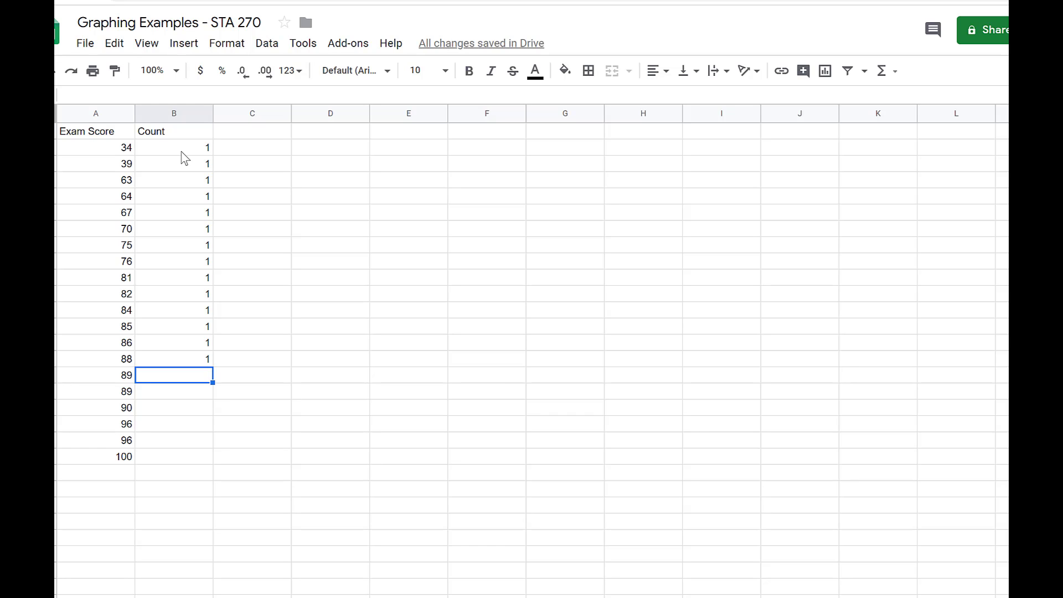
# Step: Fill Count cells B16 to B21 with 1, 2, 1, 1, 2 and 1, numbering the repeated scores 89 and 96 cumulatively
pyautogui.write('1')
pyautogui.press('Return')
pyautogui.write('2')
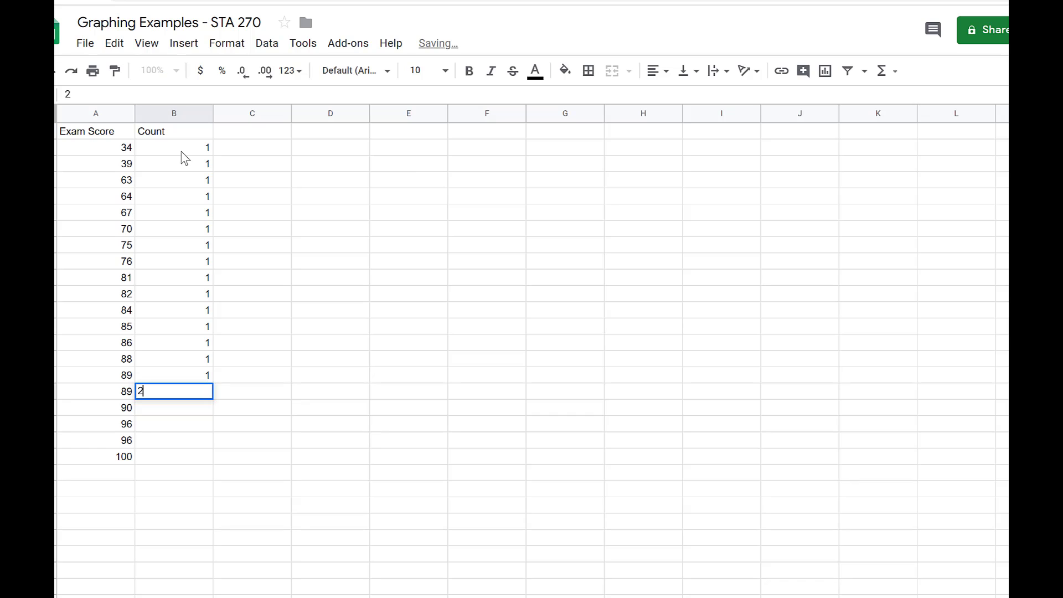
pyautogui.press('Return')
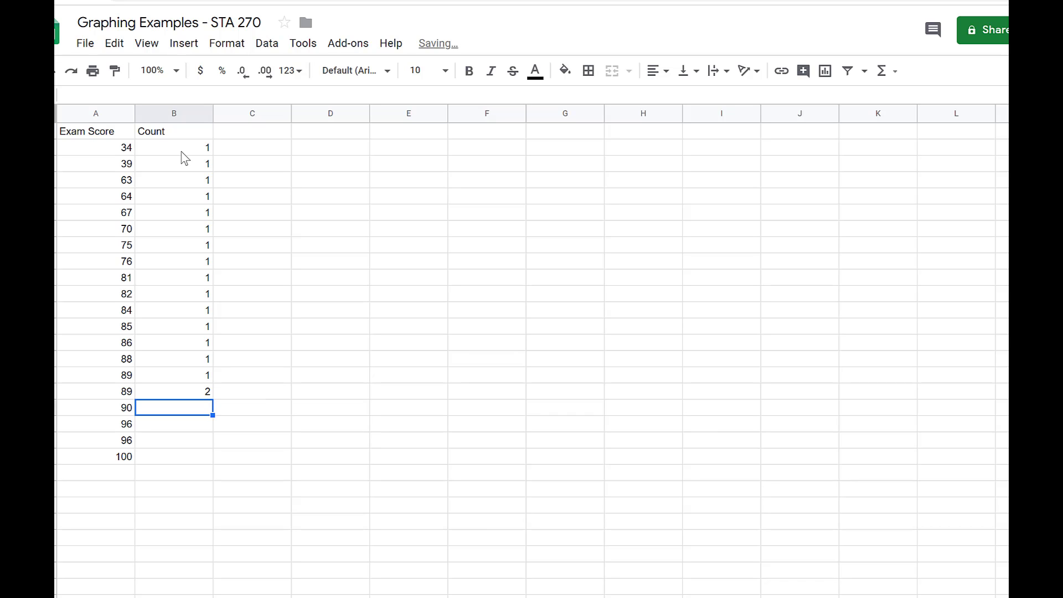
pyautogui.write('1')
pyautogui.press('Return')
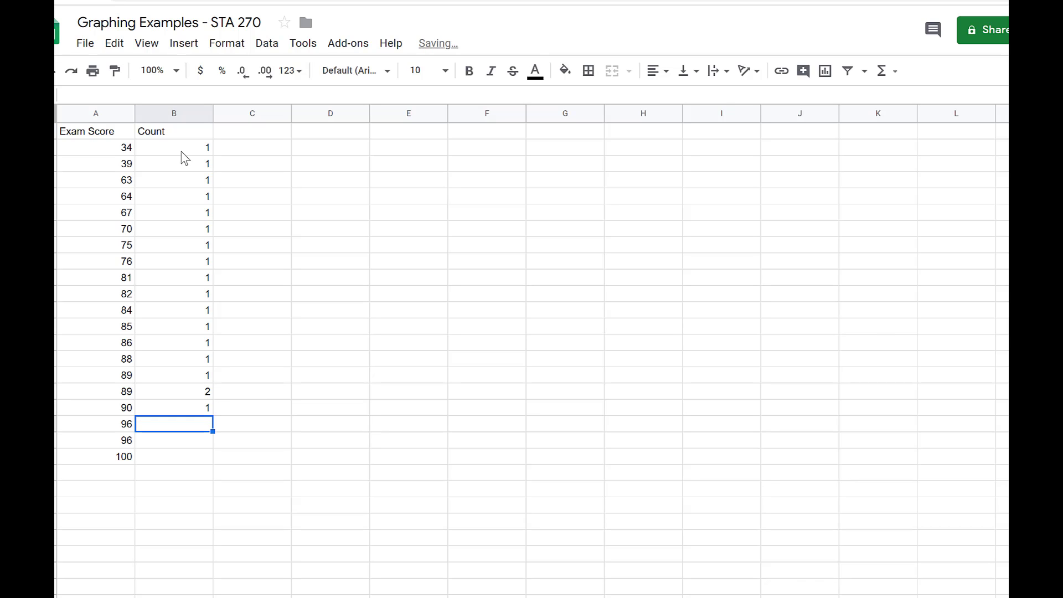
pyautogui.write('1')
pyautogui.press('Return')
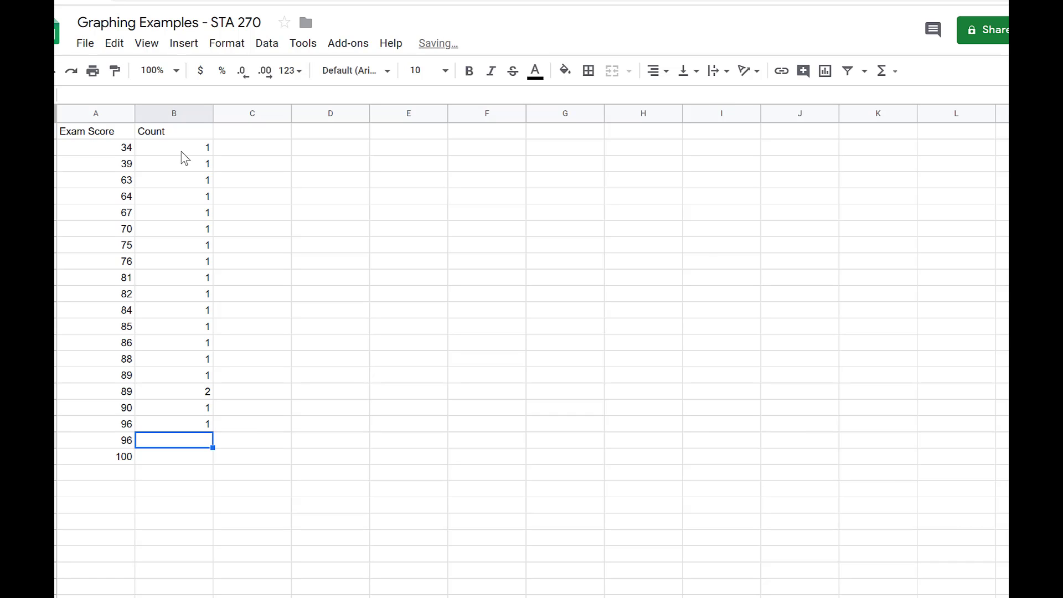
pyautogui.write('2')
pyautogui.press('Return')
pyautogui.write('1')
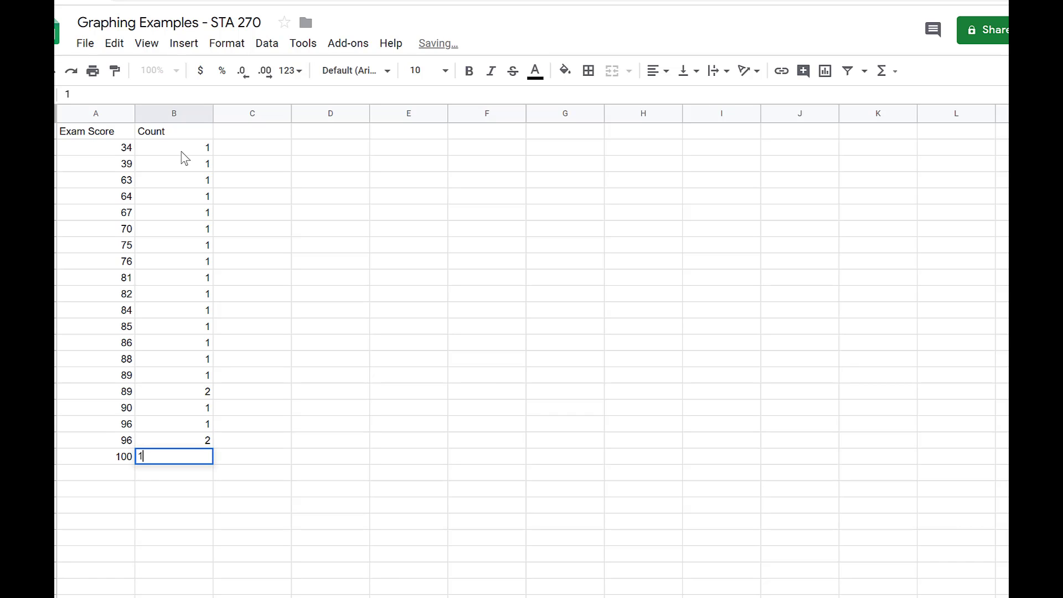
pyautogui.press('Return')
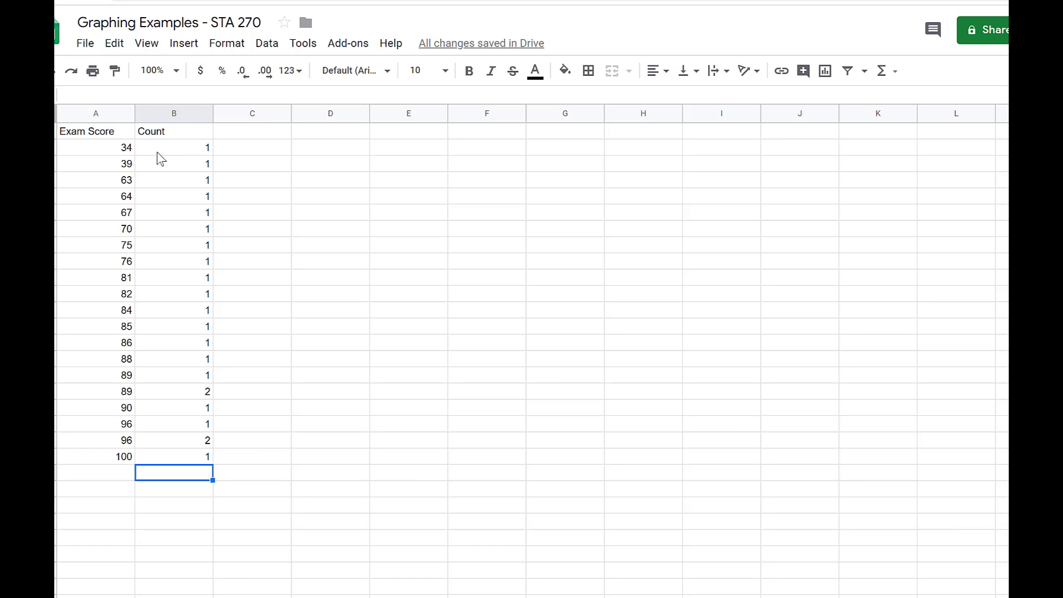
# Step: Insert a chart from the Exam Score and Count data in A1:B21 and make it a scatter chart
pyautogui.moveTo(88, 136); pyautogui.dragTo(178, 460)
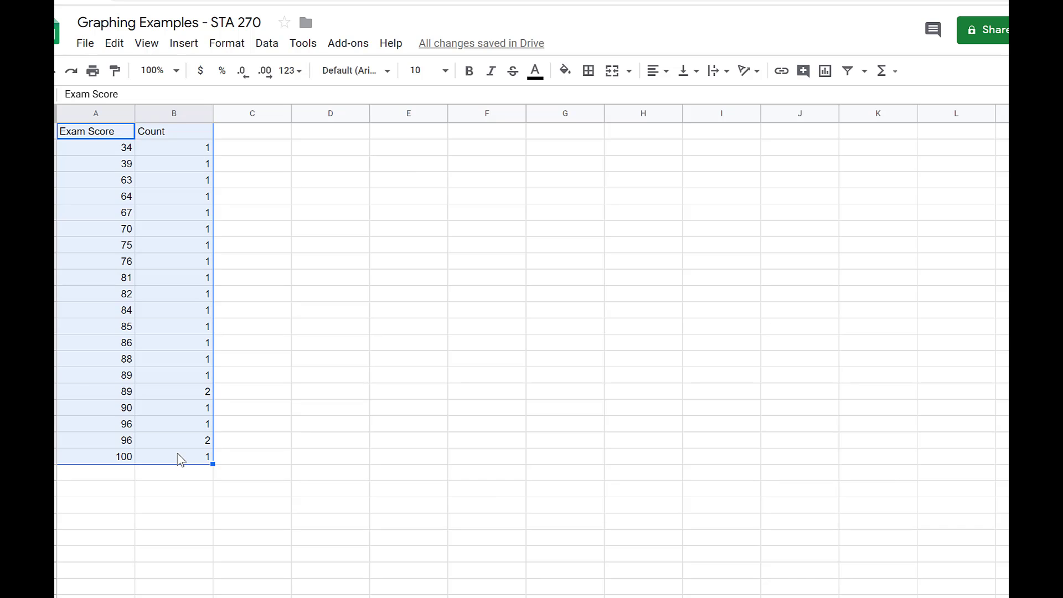
pyautogui.click(825, 71)
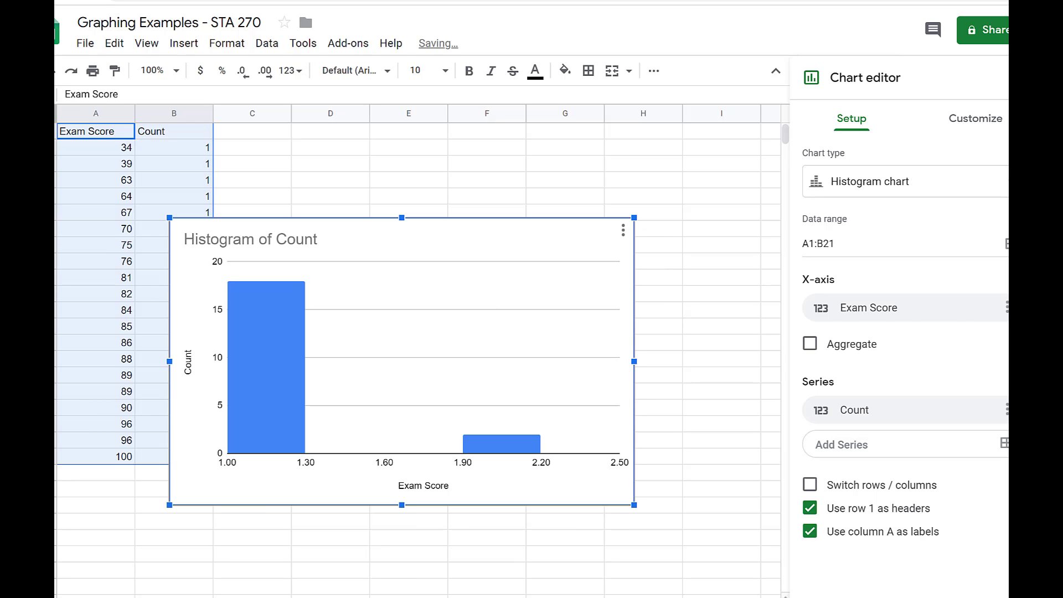
pyautogui.click(1005, 185)
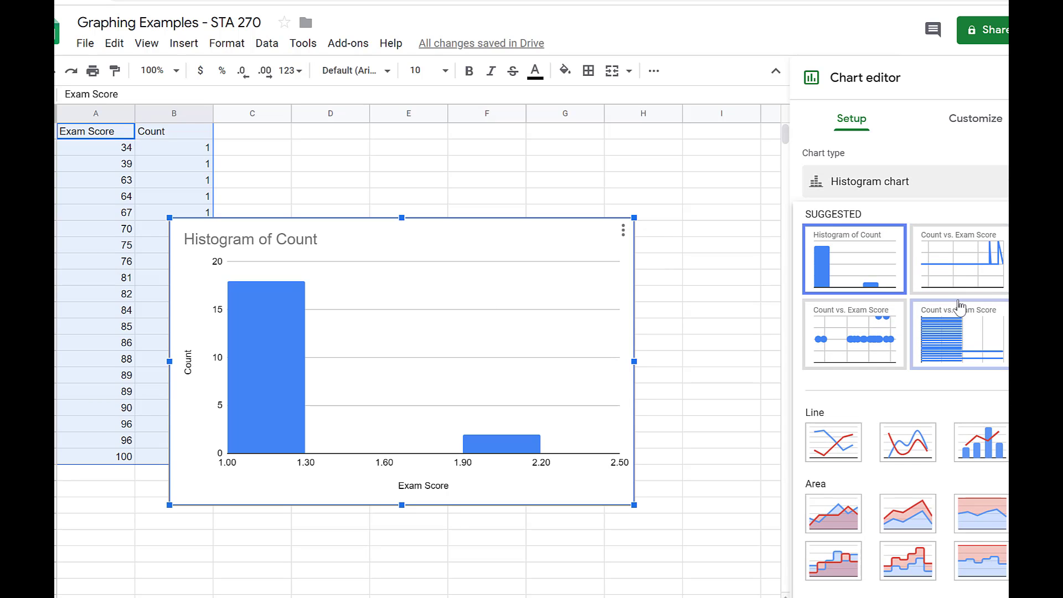
pyautogui.click(854, 343)
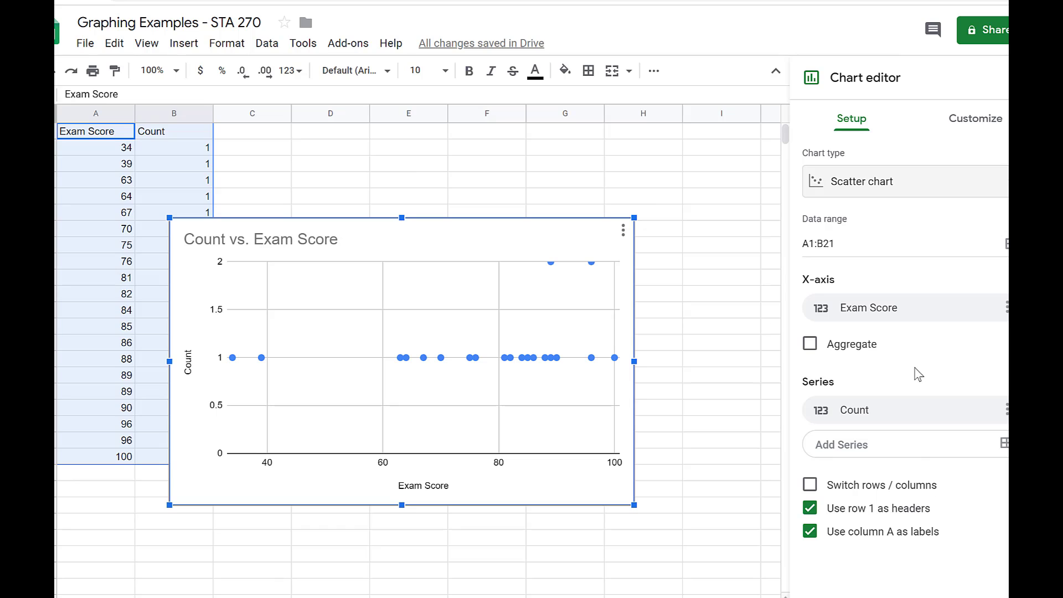
# Step: Set the chart's vertical axis minimum to 0 and maximum to 3
pyautogui.click(986, 118)
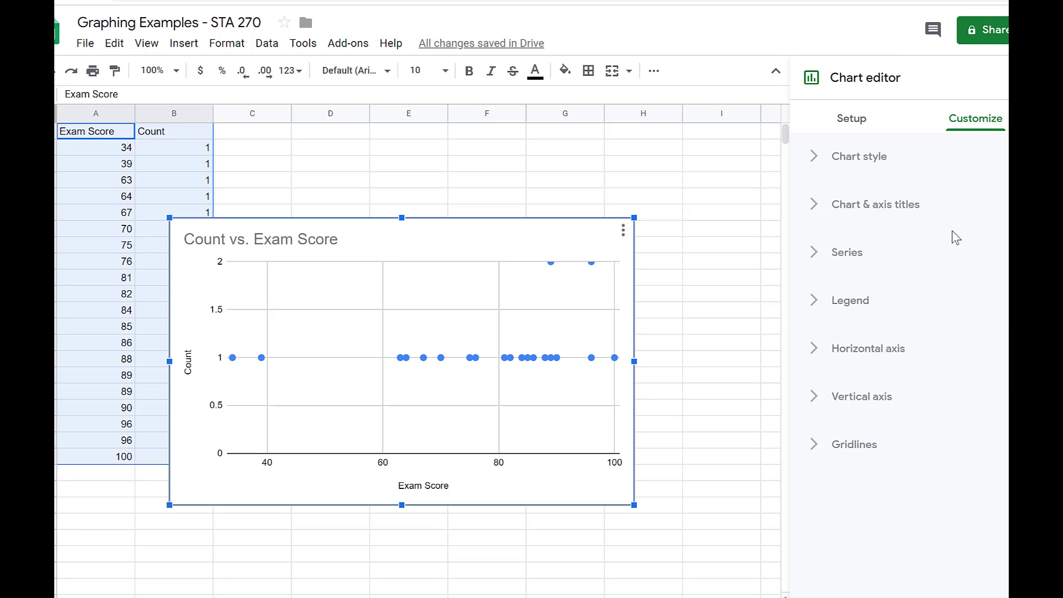
pyautogui.click(889, 206)
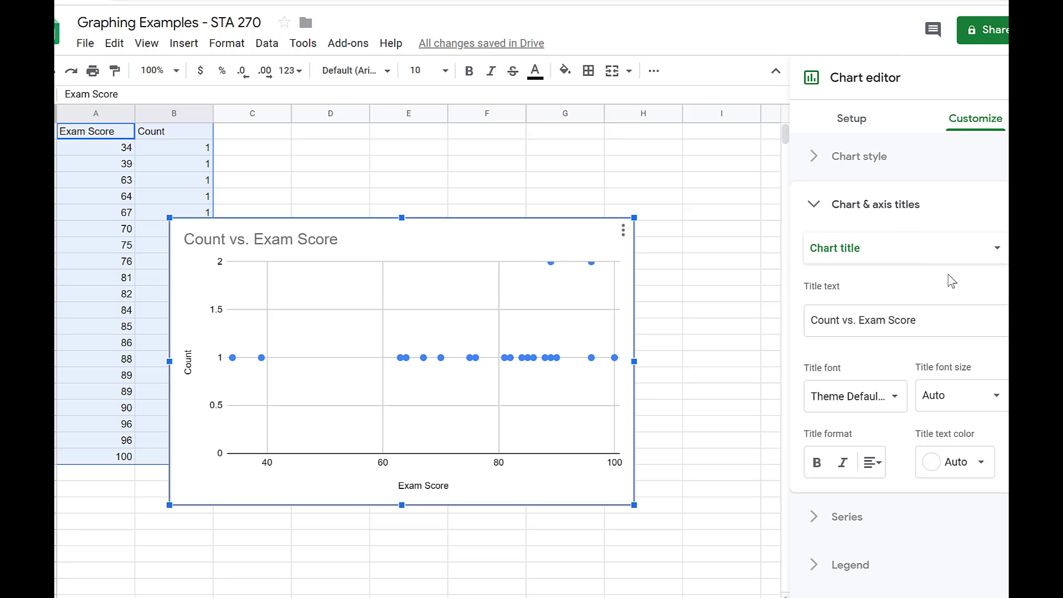
pyautogui.click(819, 206)
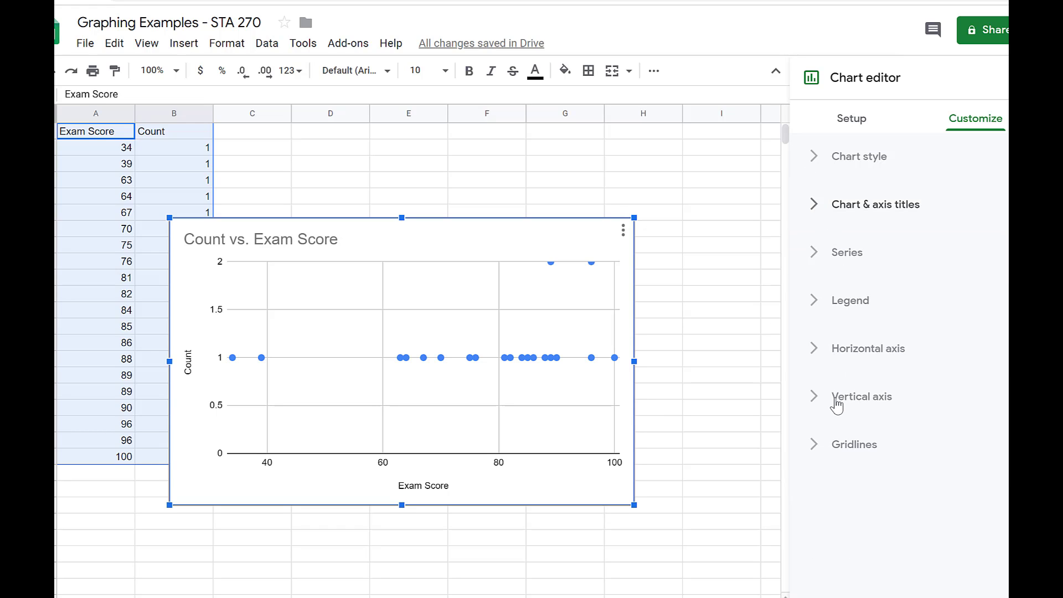
pyautogui.click(837, 397)
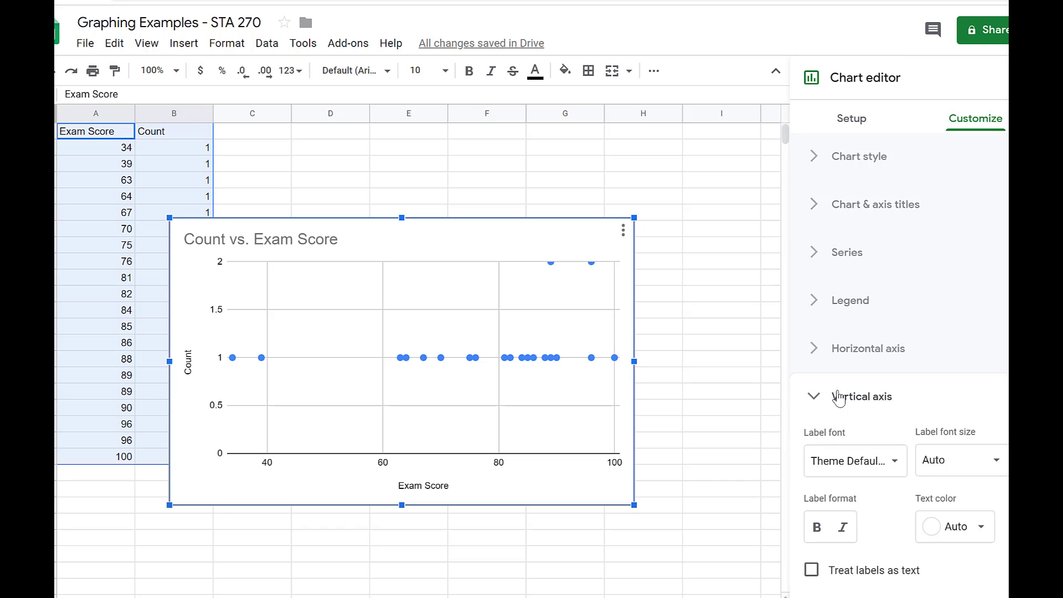
pyautogui.scroll(-1, 903, 514)
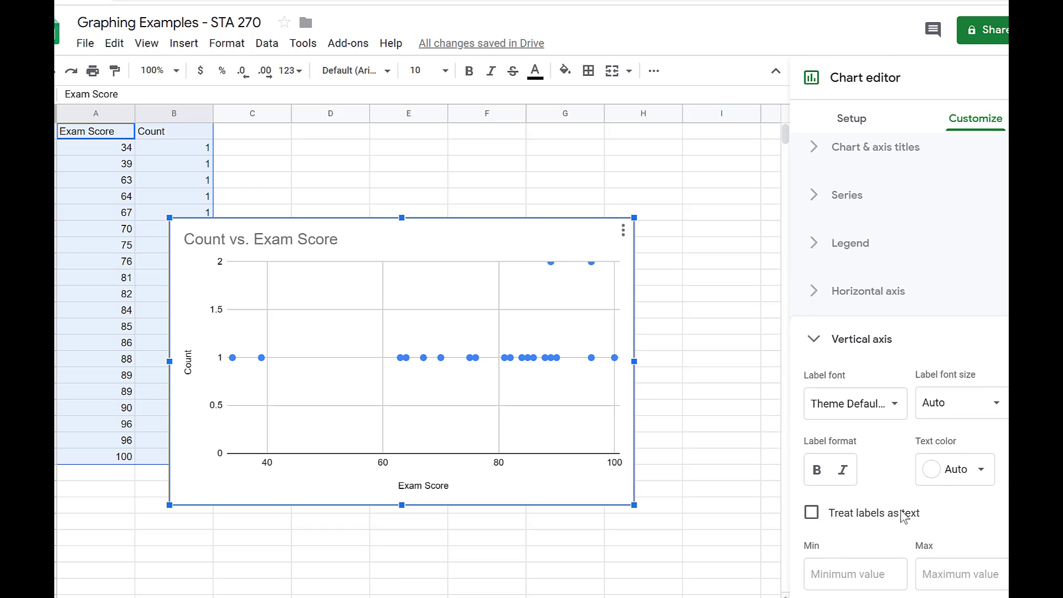
pyautogui.scroll(-1, 904, 518)
pyautogui.click(868, 550)
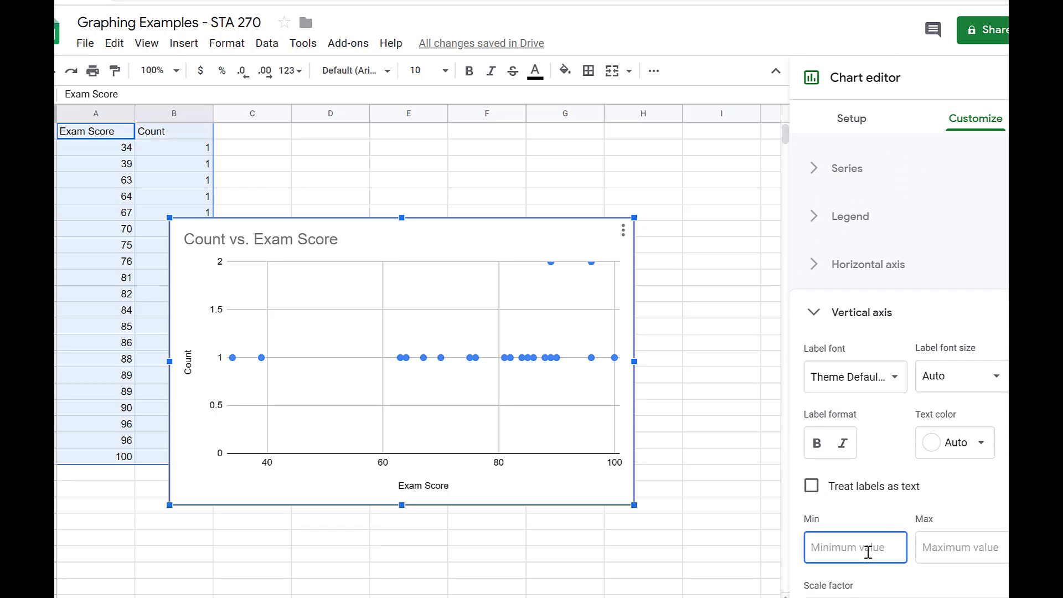
pyautogui.write('0')
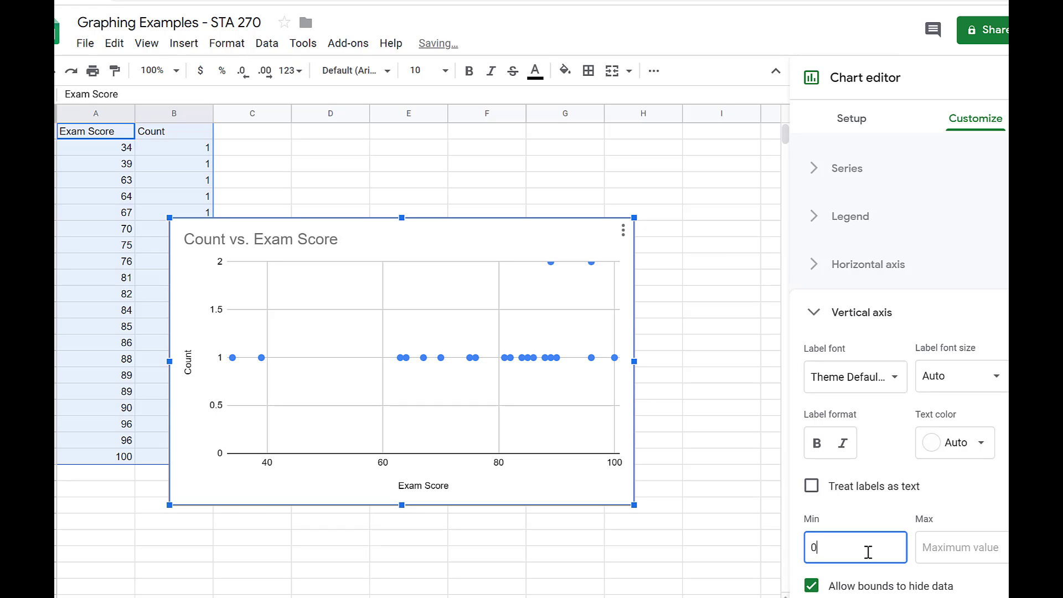
pyautogui.click(979, 547)
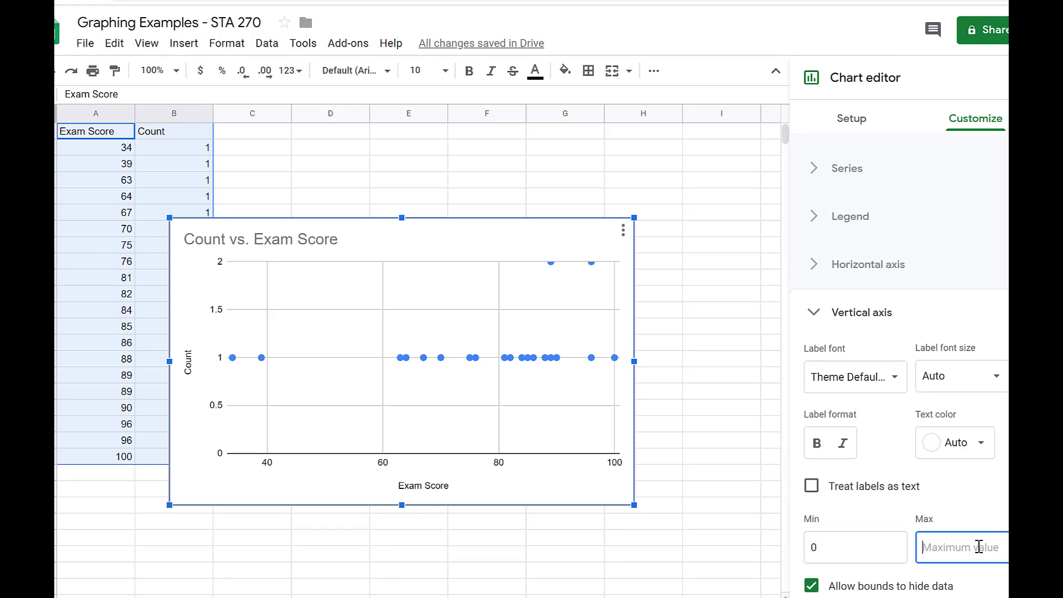
pyautogui.write('3')
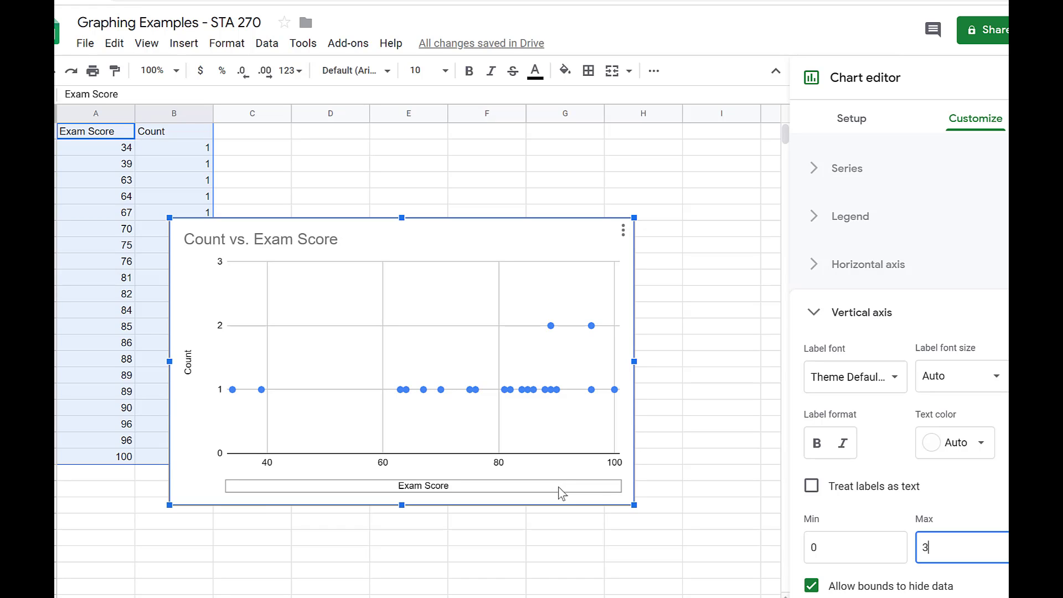
# Step: Open the chart's horizontal axis settings and locate the minimum and maximum bounds
pyautogui.click(851, 266)
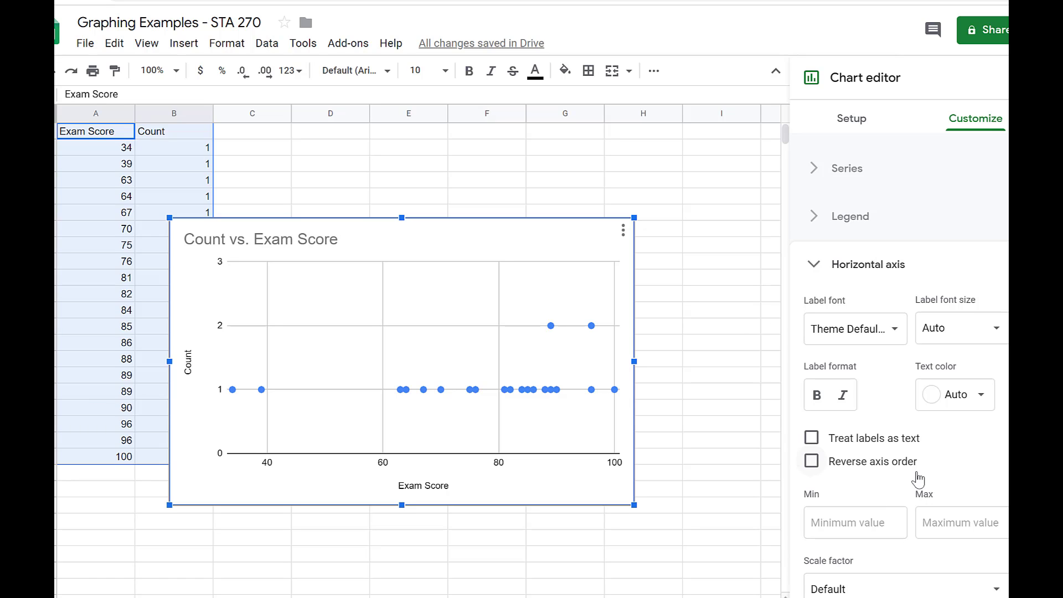
pyautogui.scroll(-2, 918, 477)
pyautogui.scroll(-1, 918, 480)
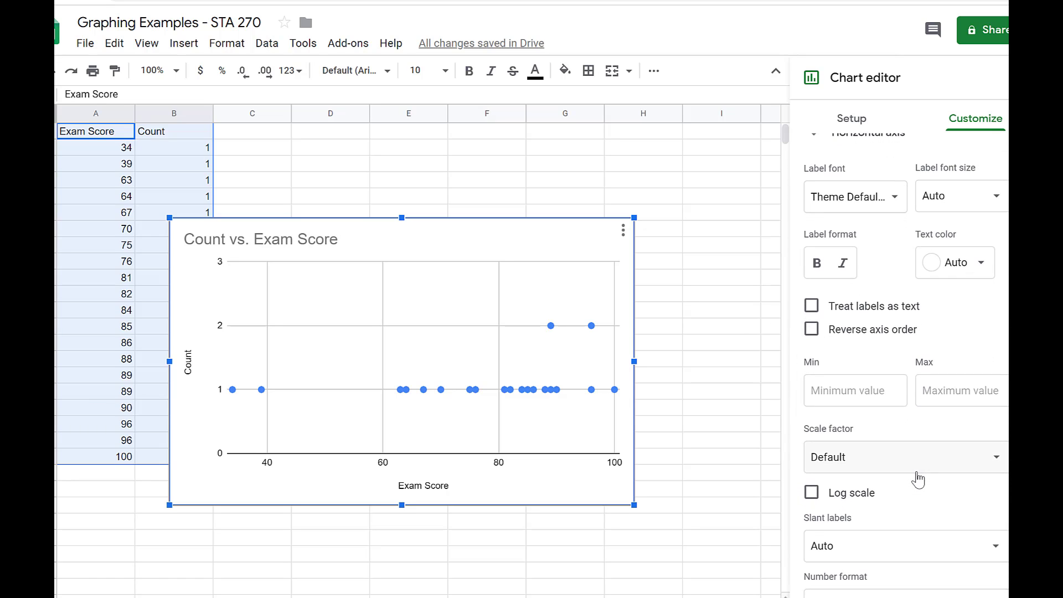
pyautogui.scroll(-1, 918, 480)
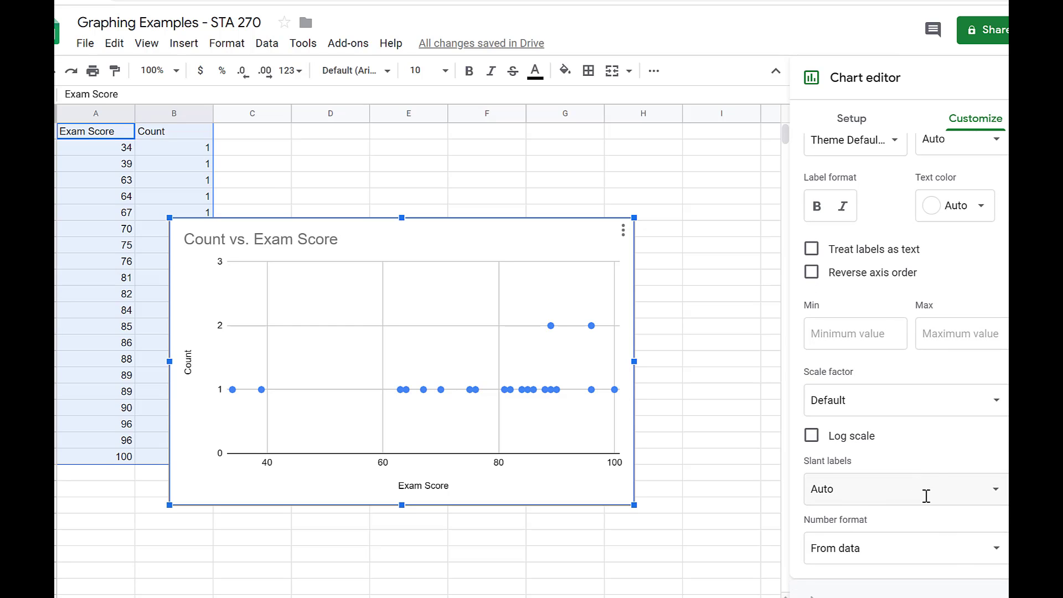
pyautogui.scroll(2, 926, 495)
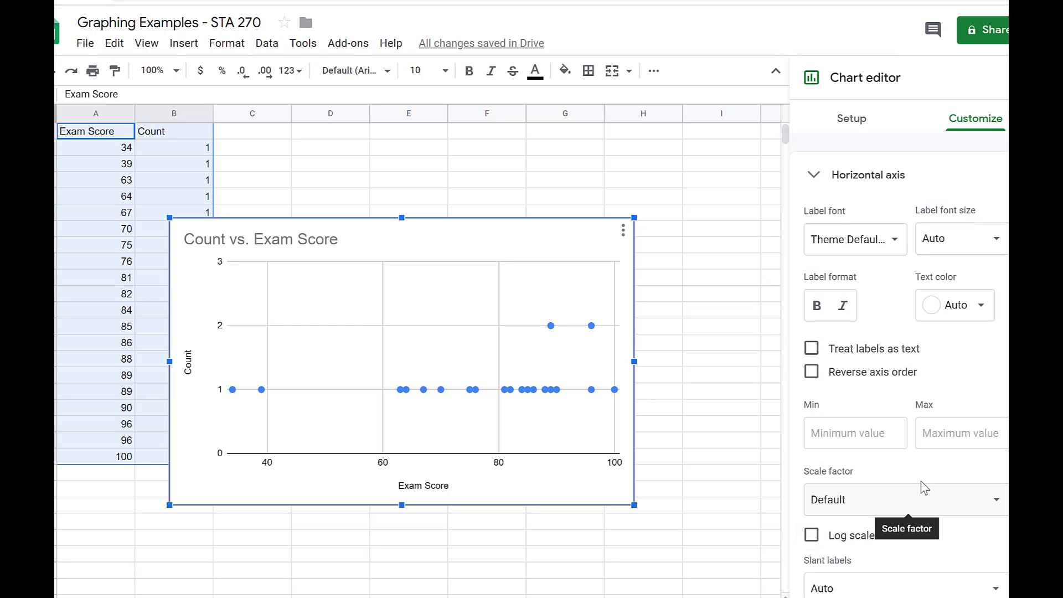
pyautogui.scroll(1, 924, 487)
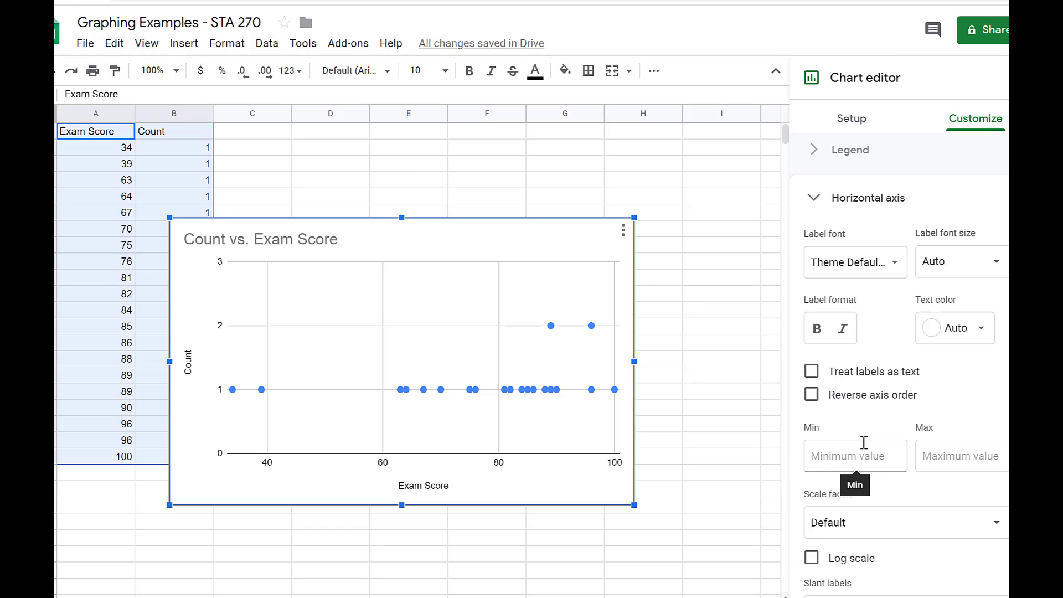